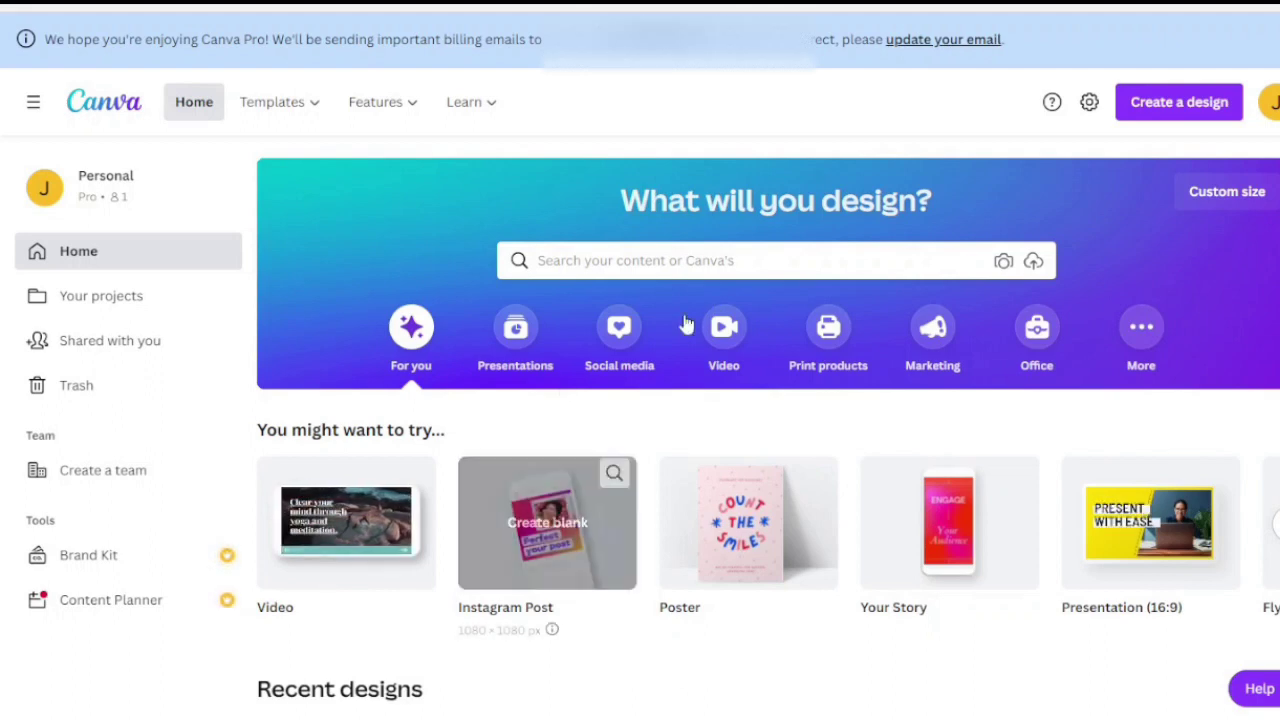
Search 'ins' on the home page and create a blank Instagram Post design
left_click(749, 260)
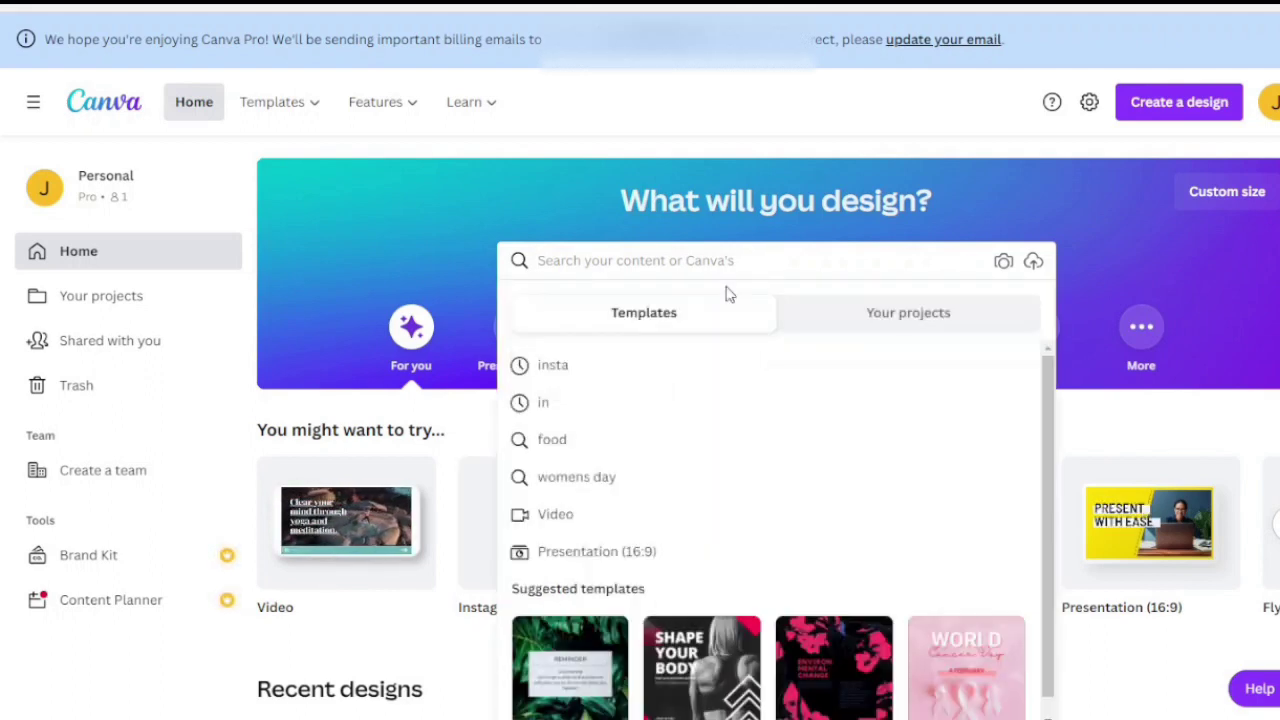
type("ins")
left_click(652, 522)
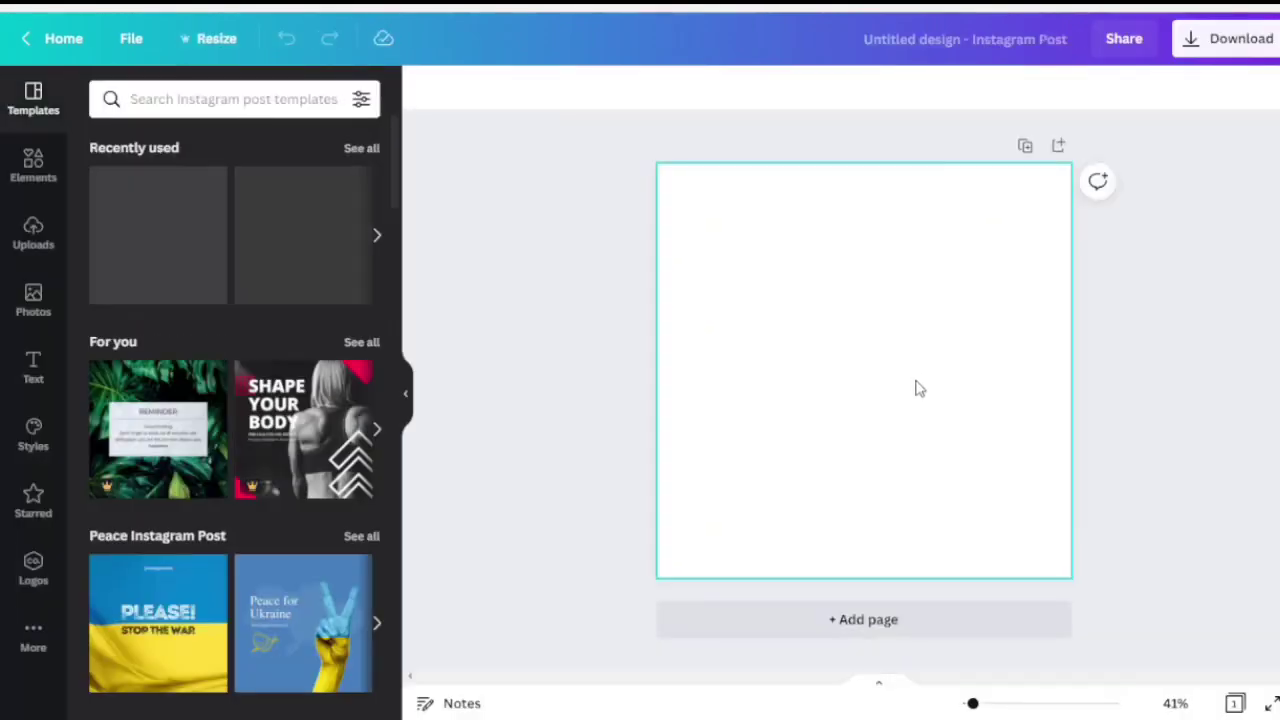
Apply Borcelle Travel to page 1, then add page 2 with the Good Food template
left_click(194, 248)
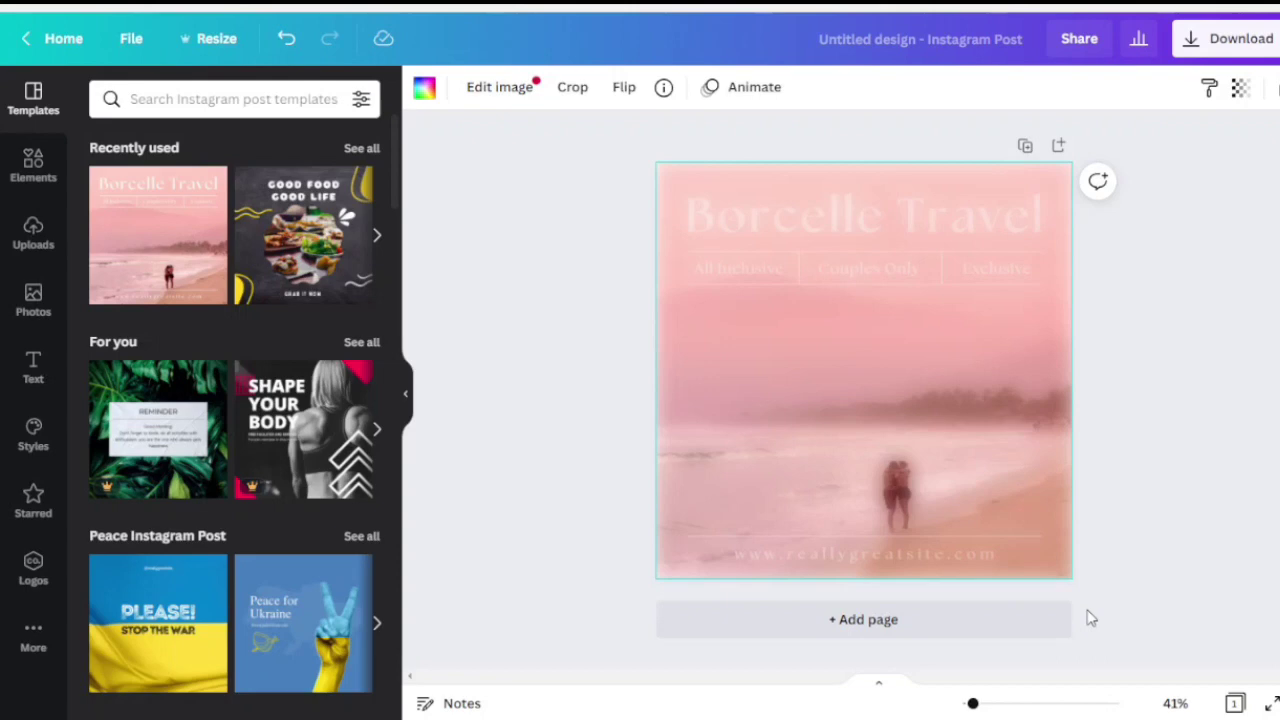
left_click(980, 634)
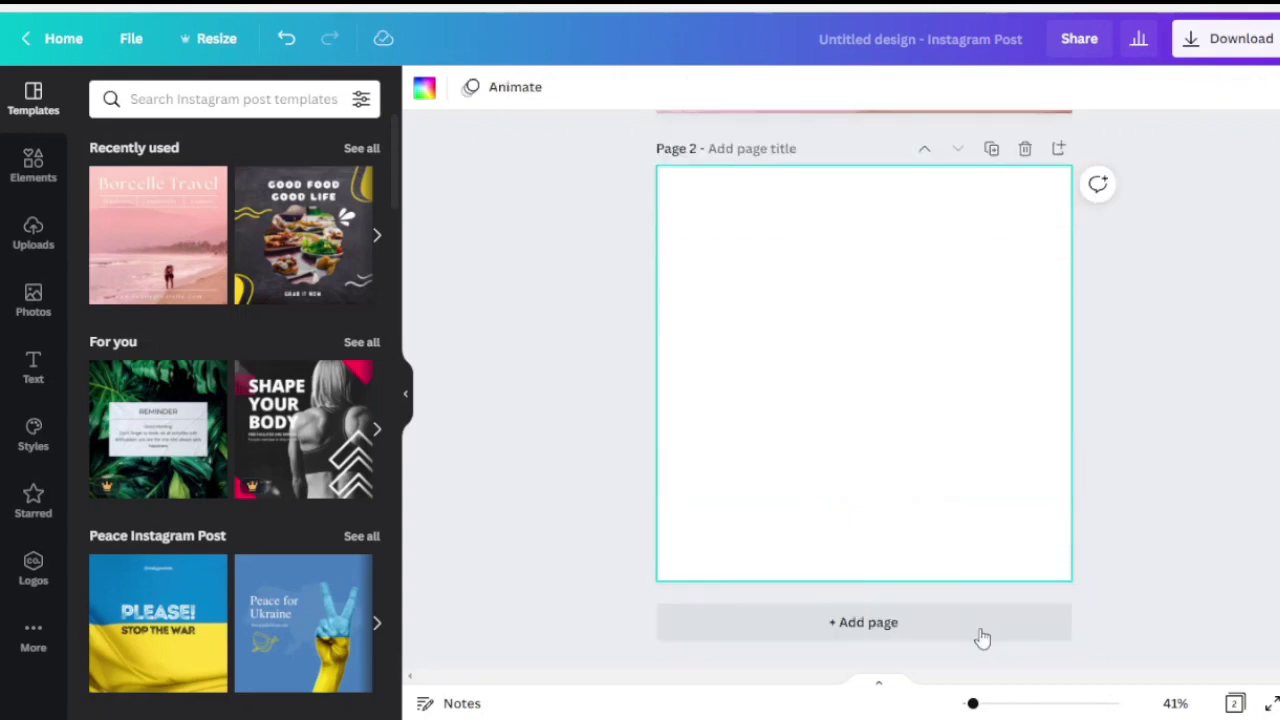
left_click(280, 232)
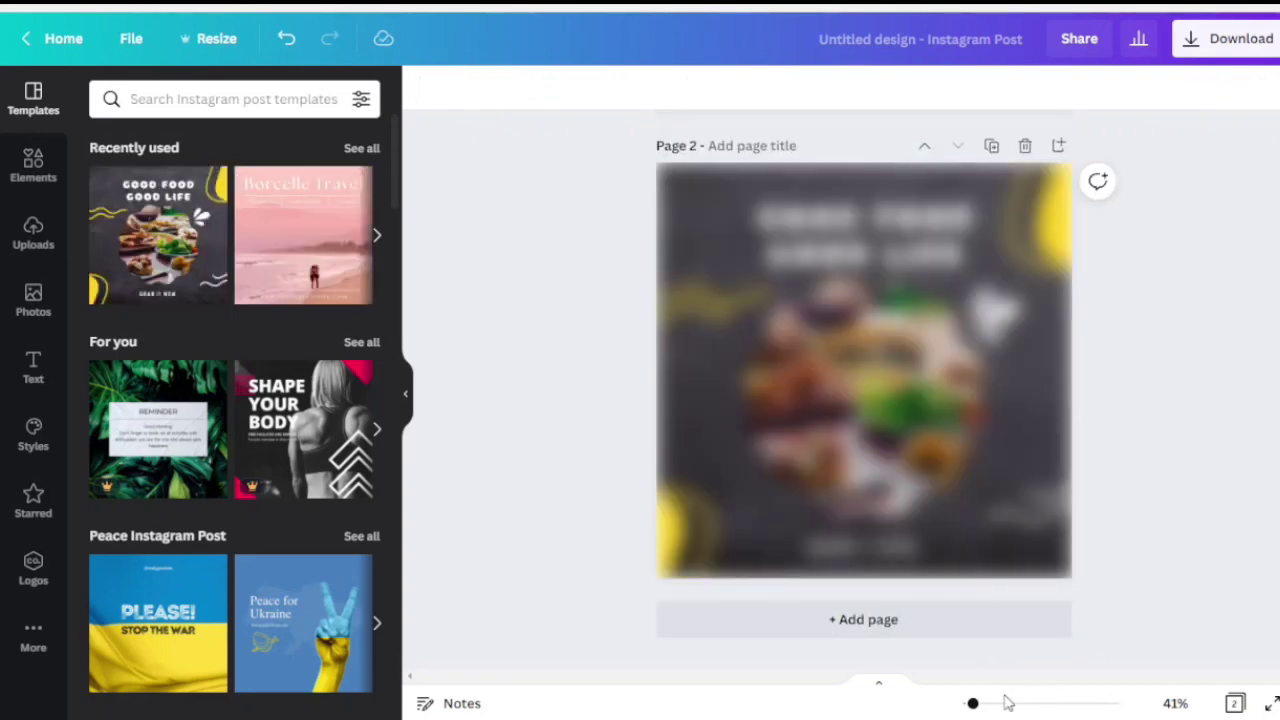
Add pages 3 and 4 using the Hello April and Time To Travel templates
left_click(941, 632)
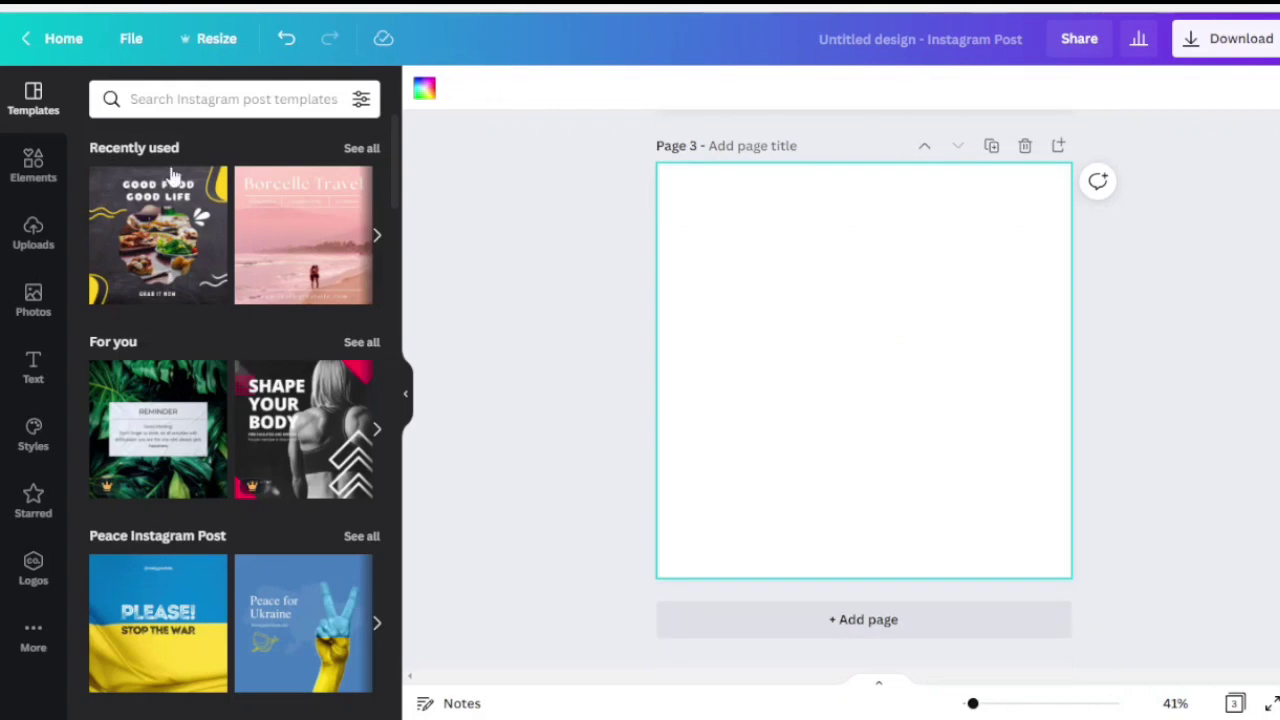
left_click(379, 241)
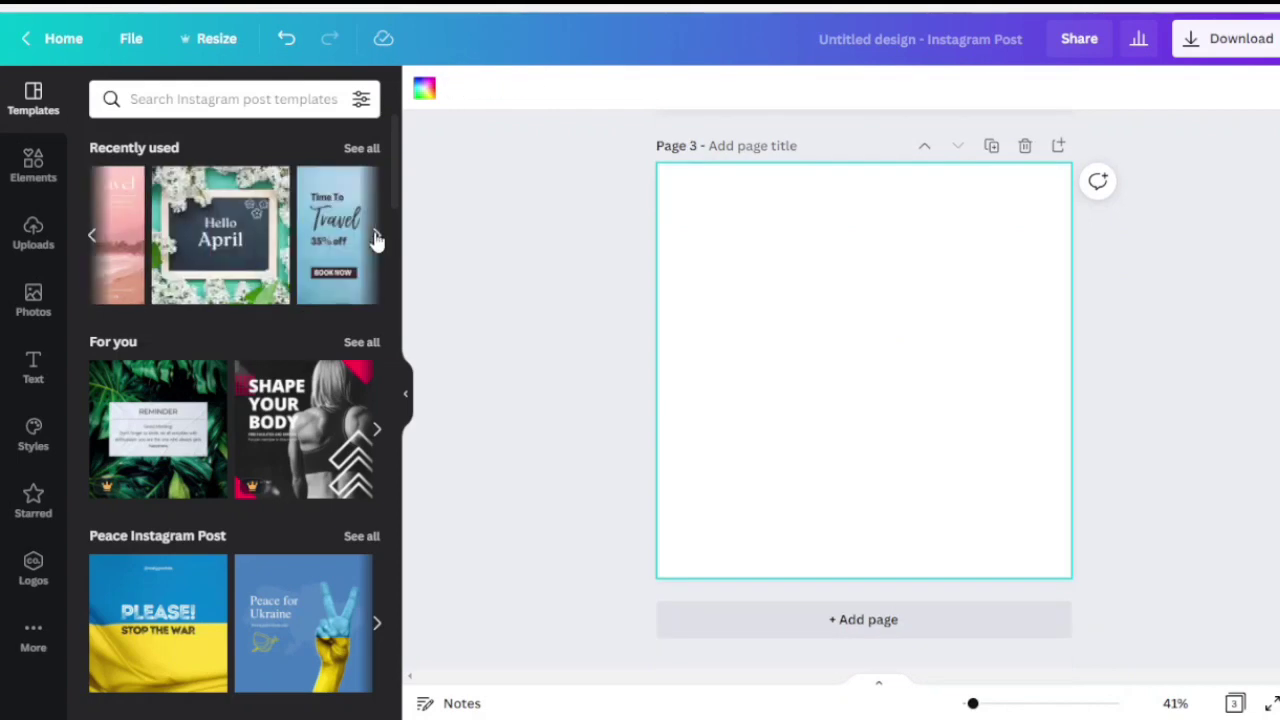
left_click(188, 244)
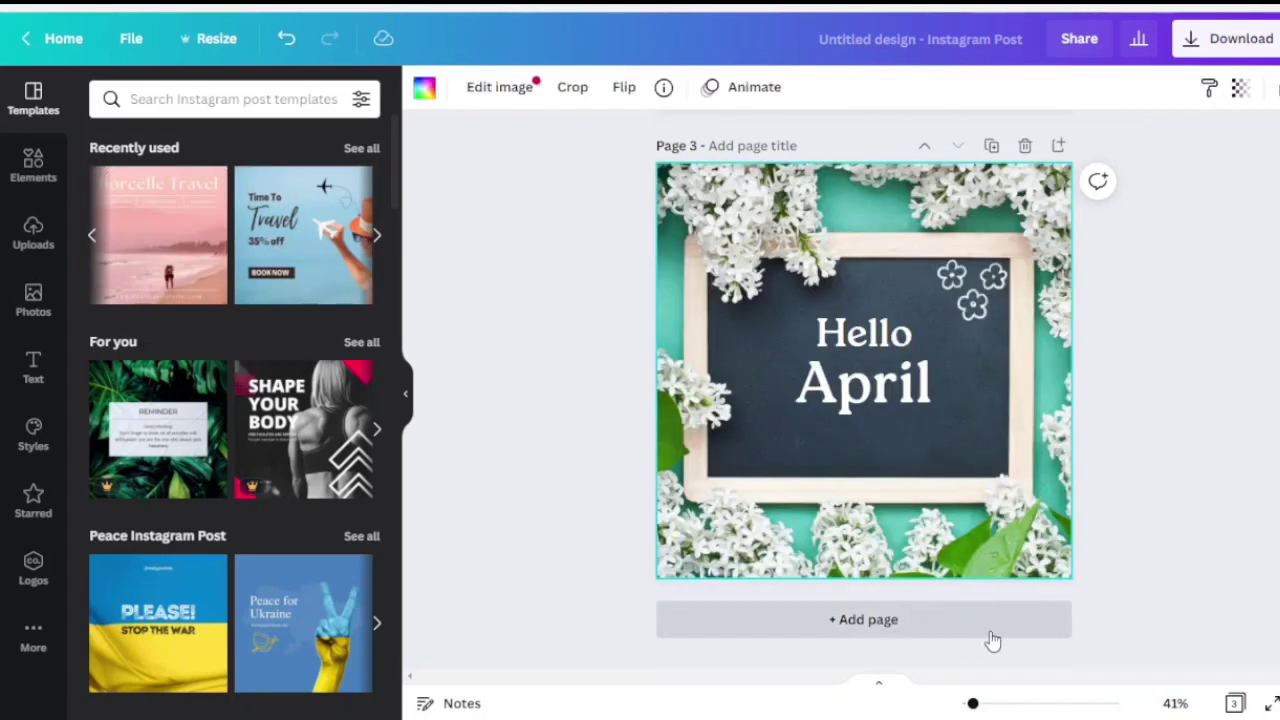
left_click(989, 632)
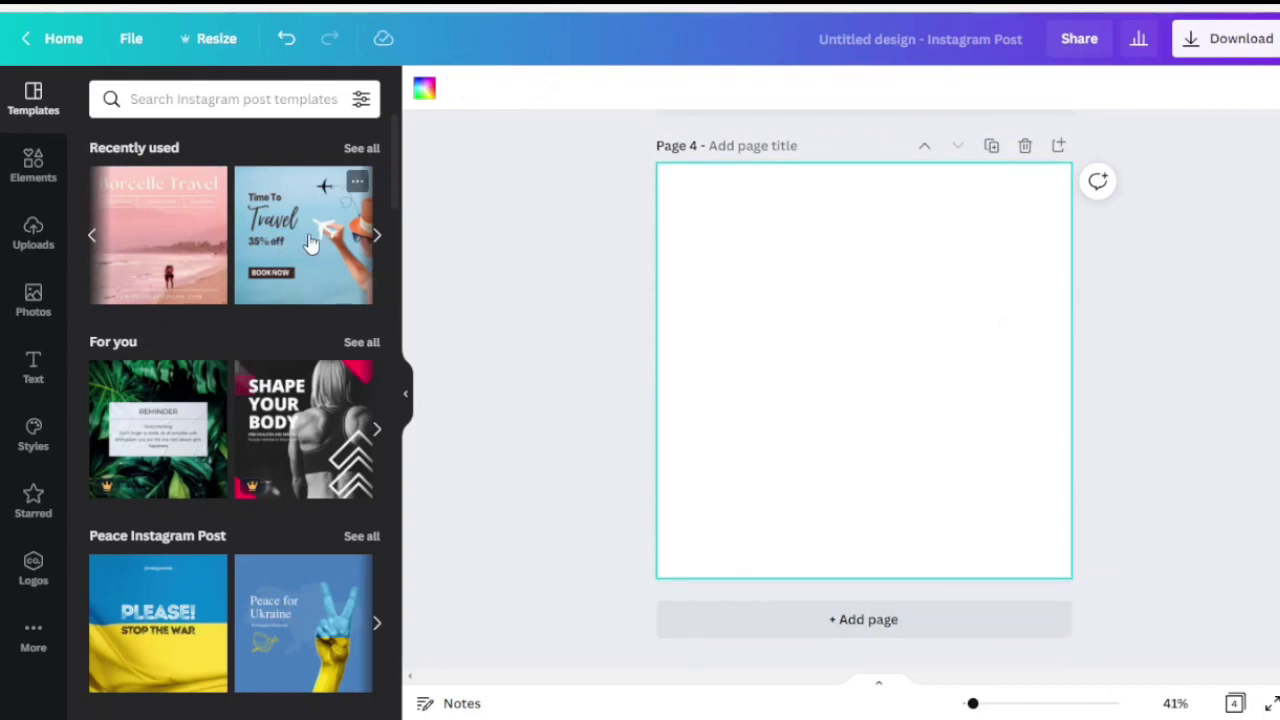
left_click(305, 235)
scroll(866, 565, "up", 8)
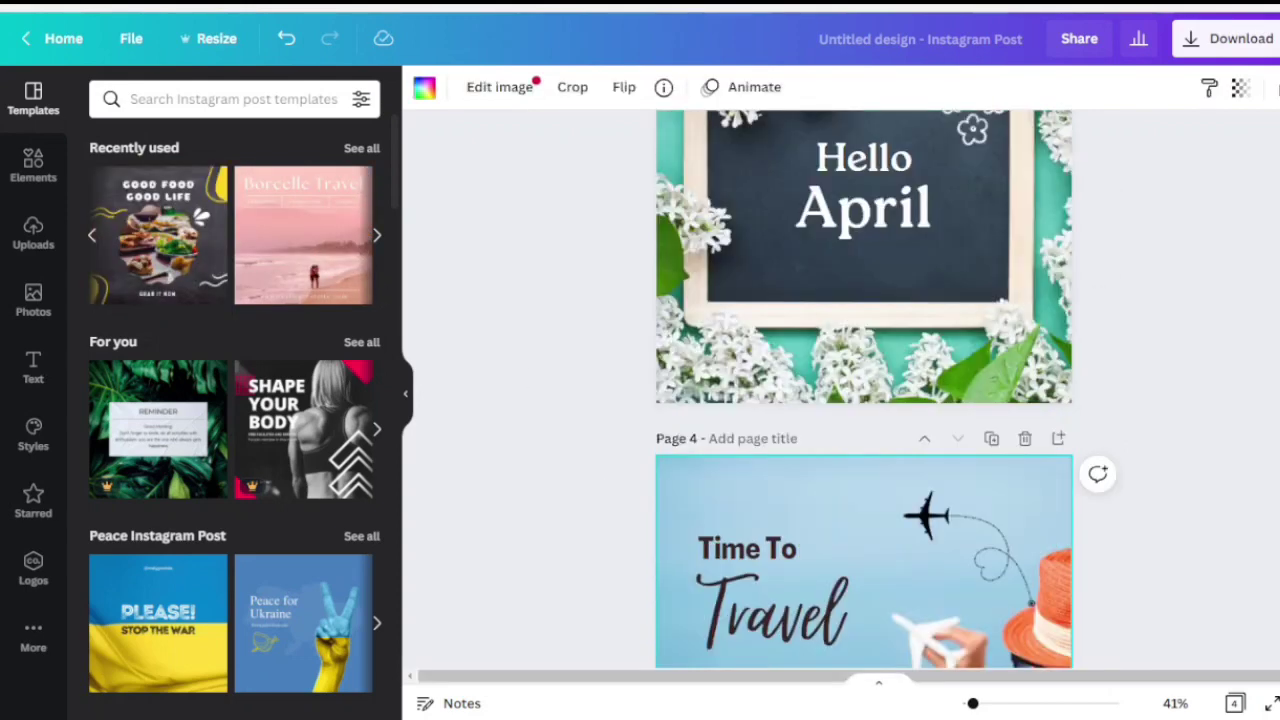
scroll(864, 390, "up", 3)
scroll(864, 390, "down", 12)
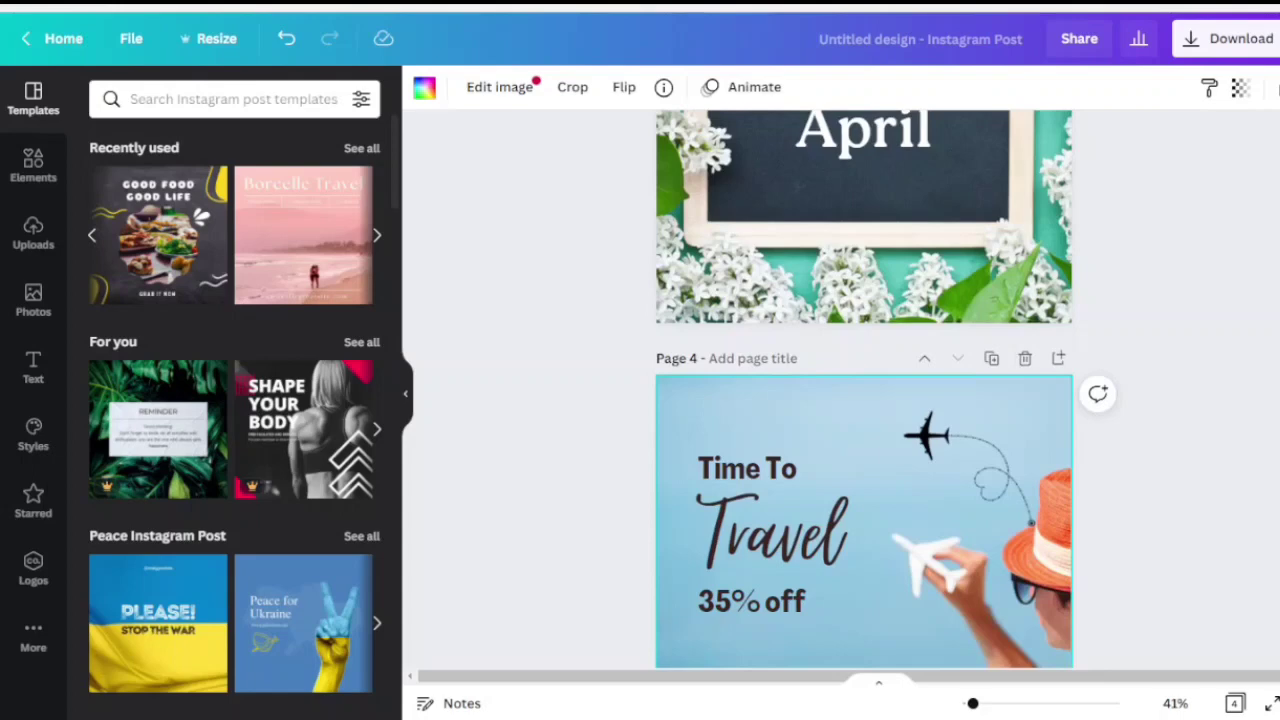
scroll(864, 390, "up", 12)
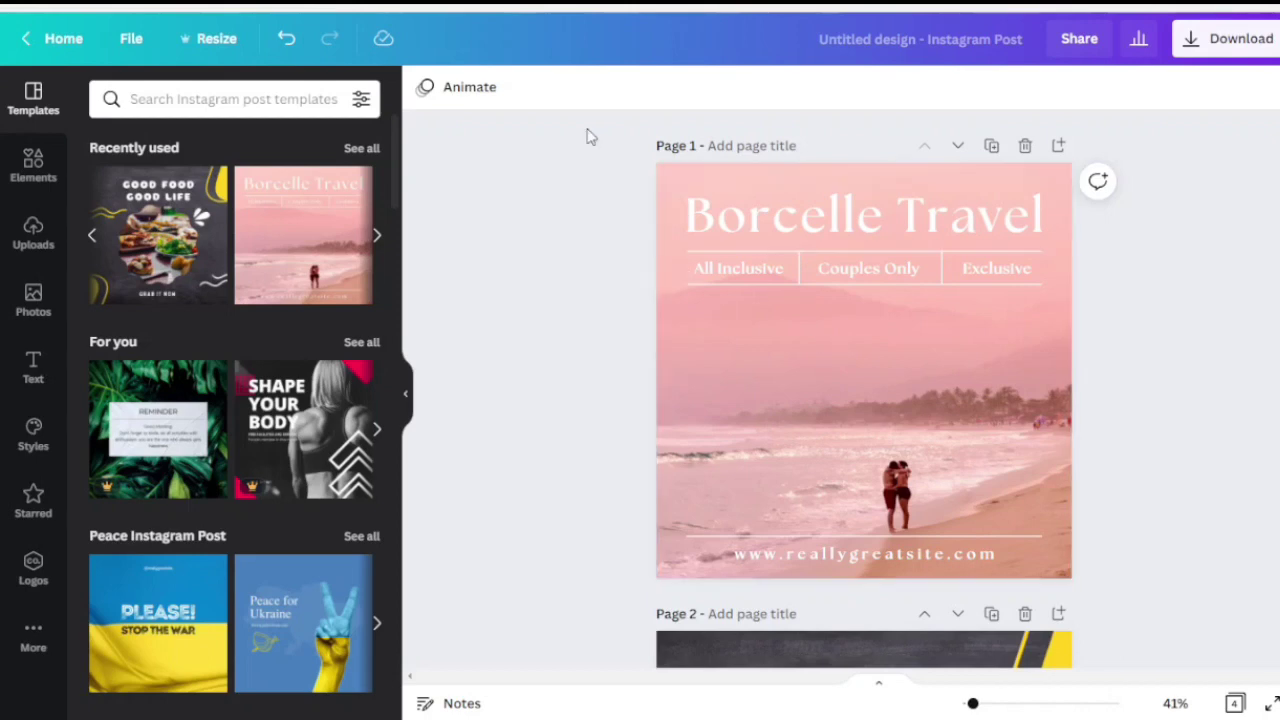
Change the 'Untitled design' title to 'resize for video'
left_click(955, 52)
type("I")
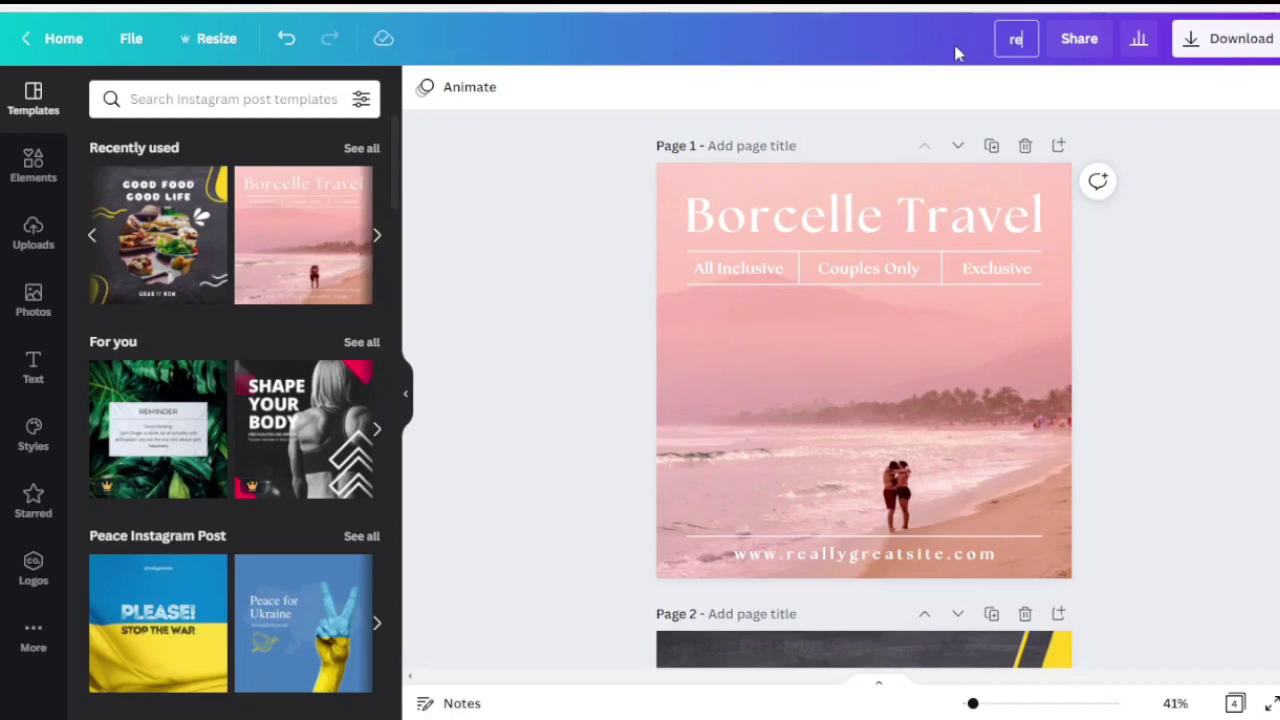
type("esize for ")
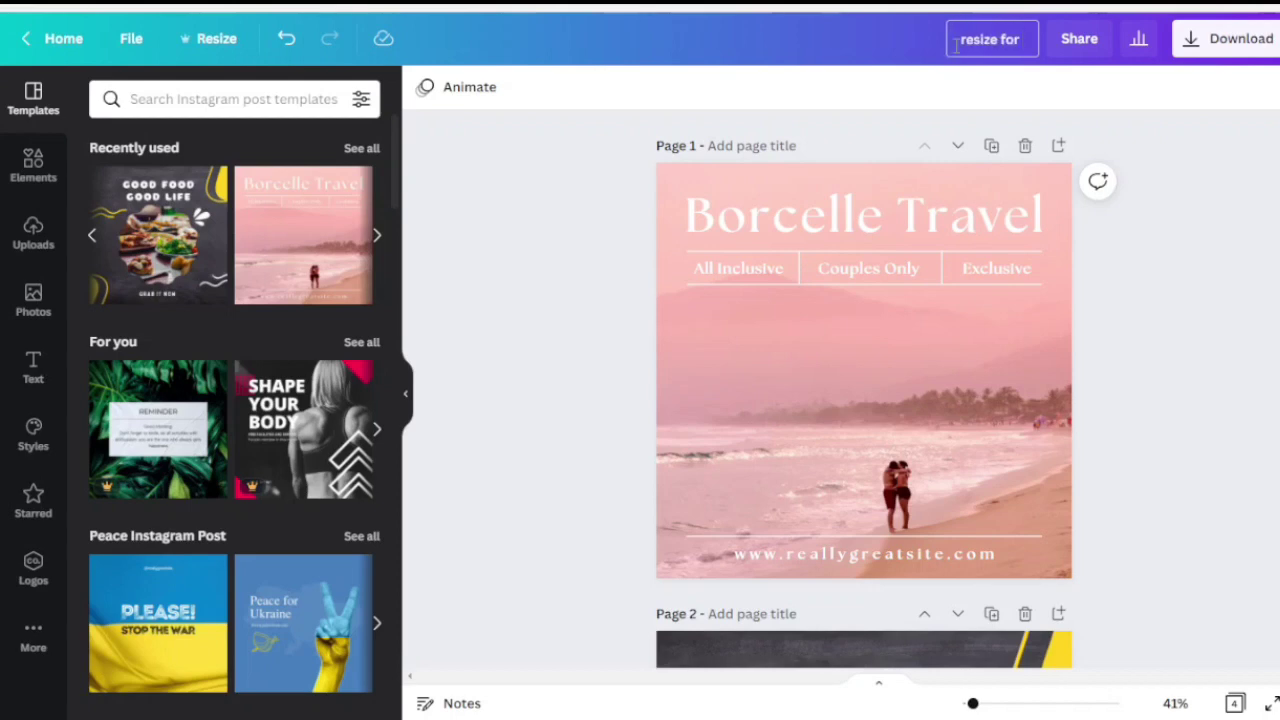
type("video")
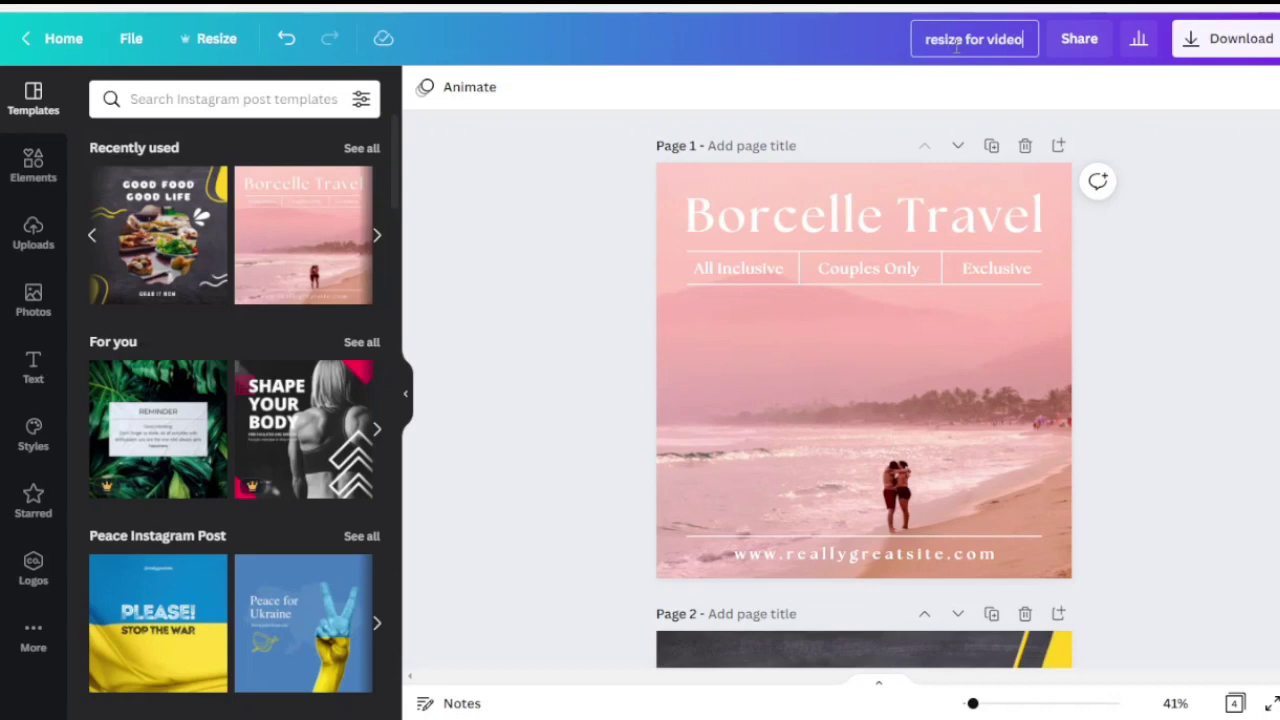
left_click(1200, 256)
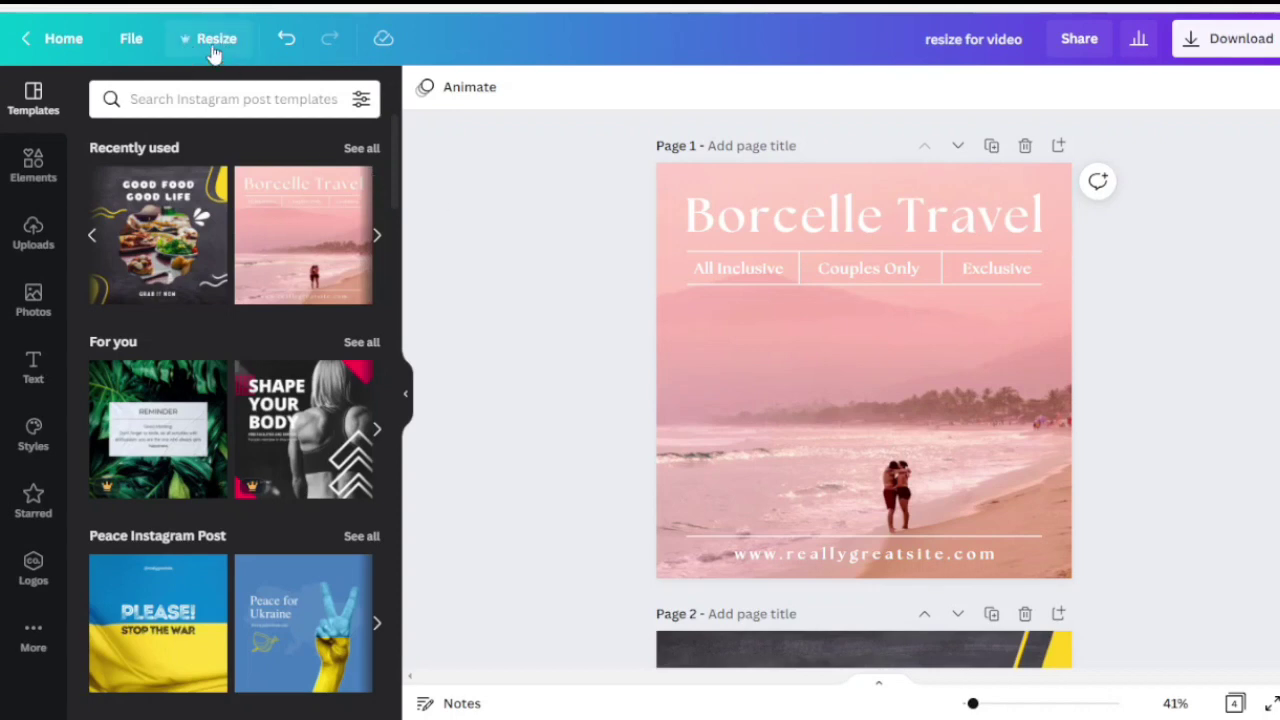
In the Resize options, tick the recent 11 × 14 in size
left_click(213, 50)
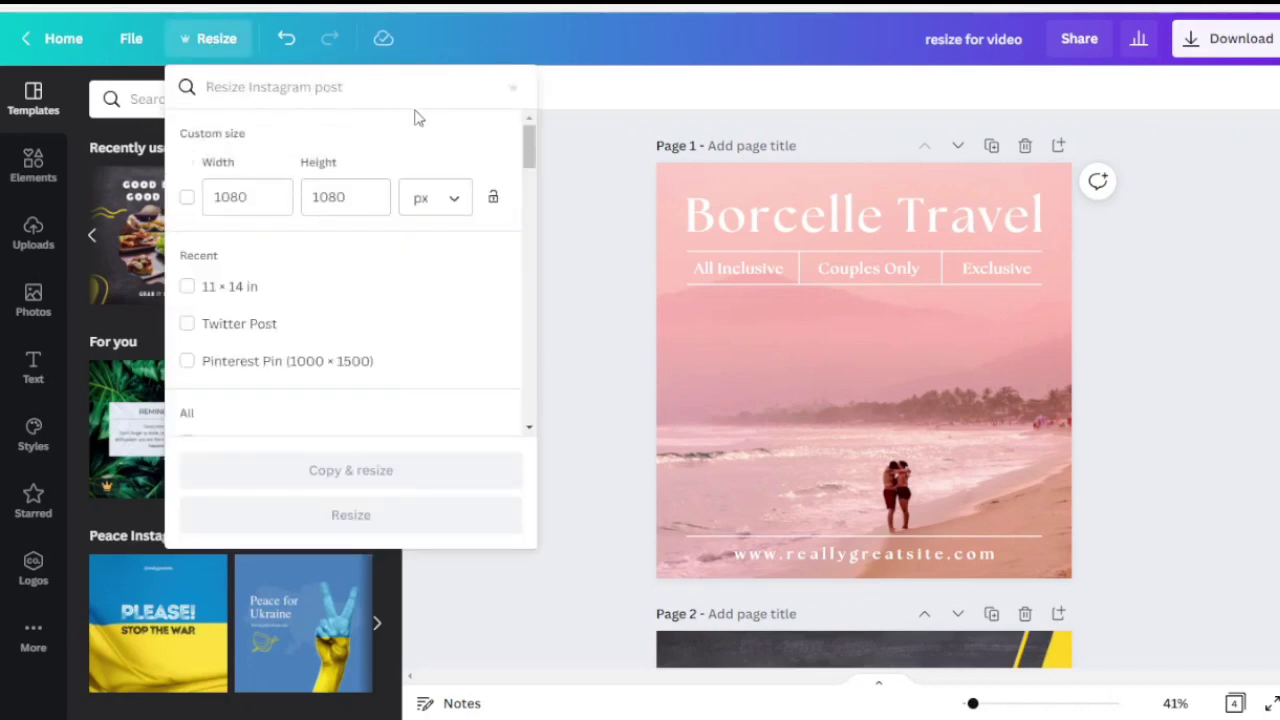
left_click_drag(527, 145, 529, 363)
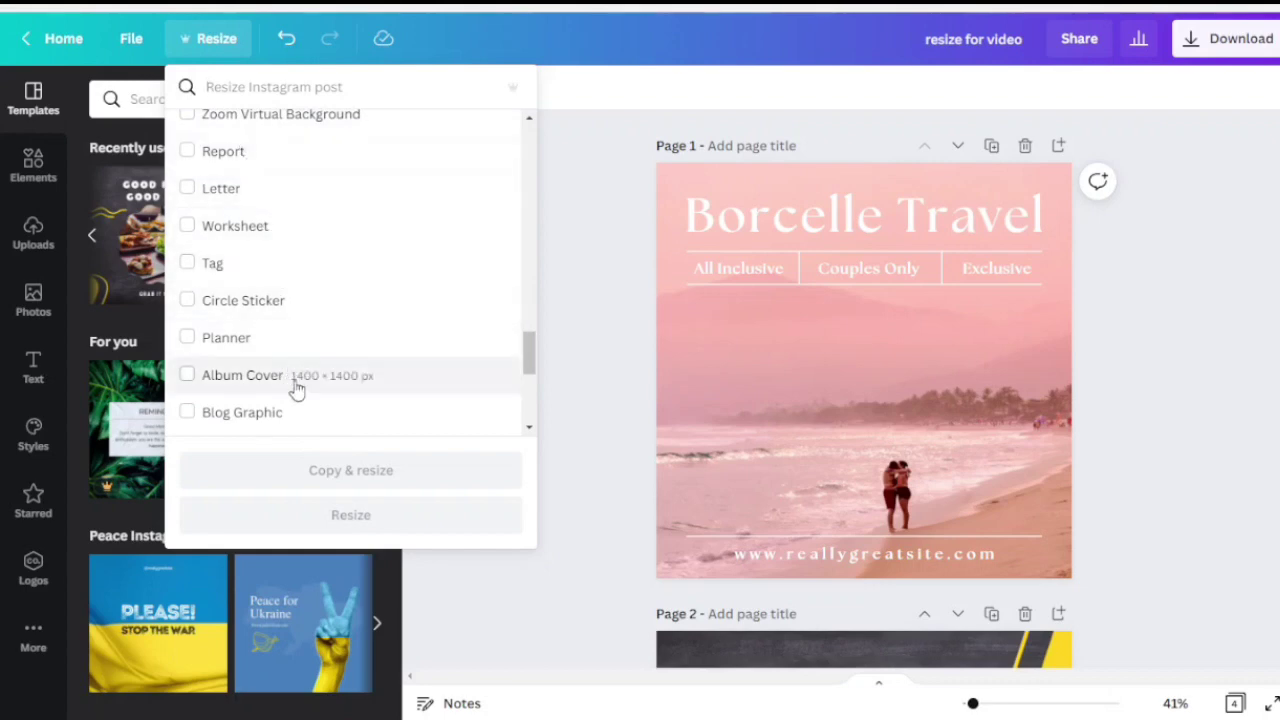
left_click_drag(529, 349, 527, 150)
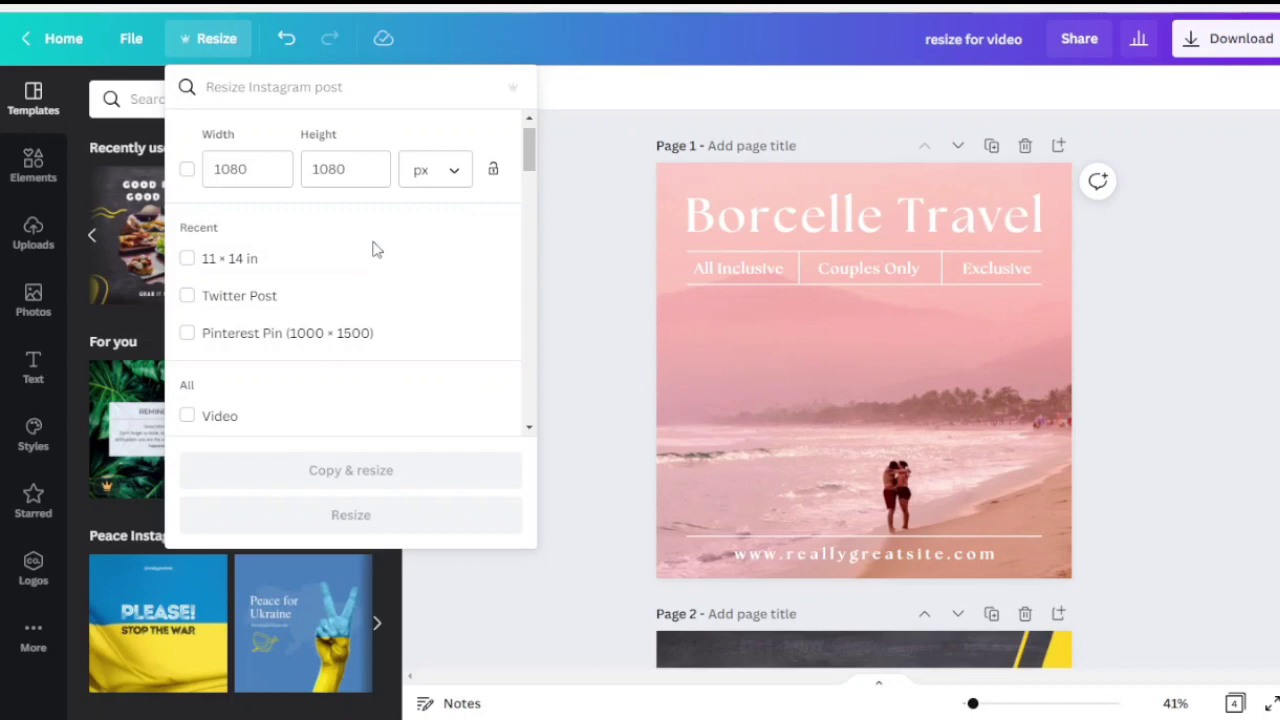
left_click(188, 262)
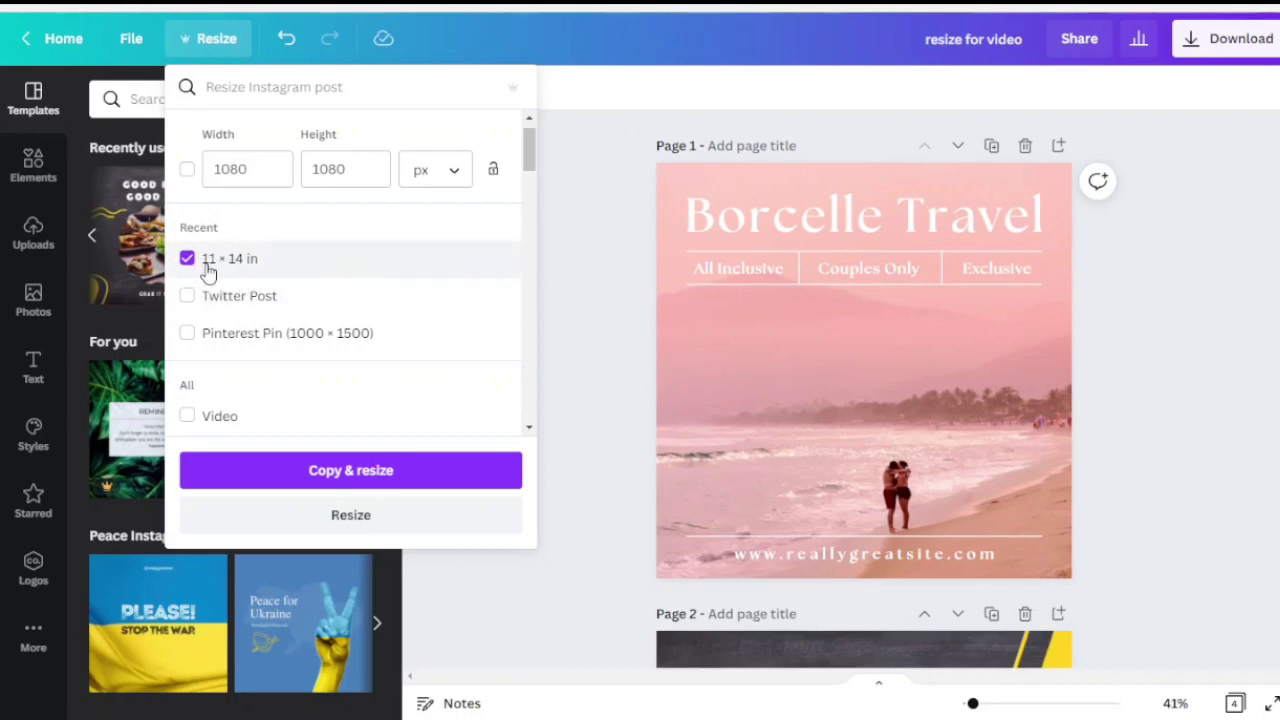
left_click(187, 169)
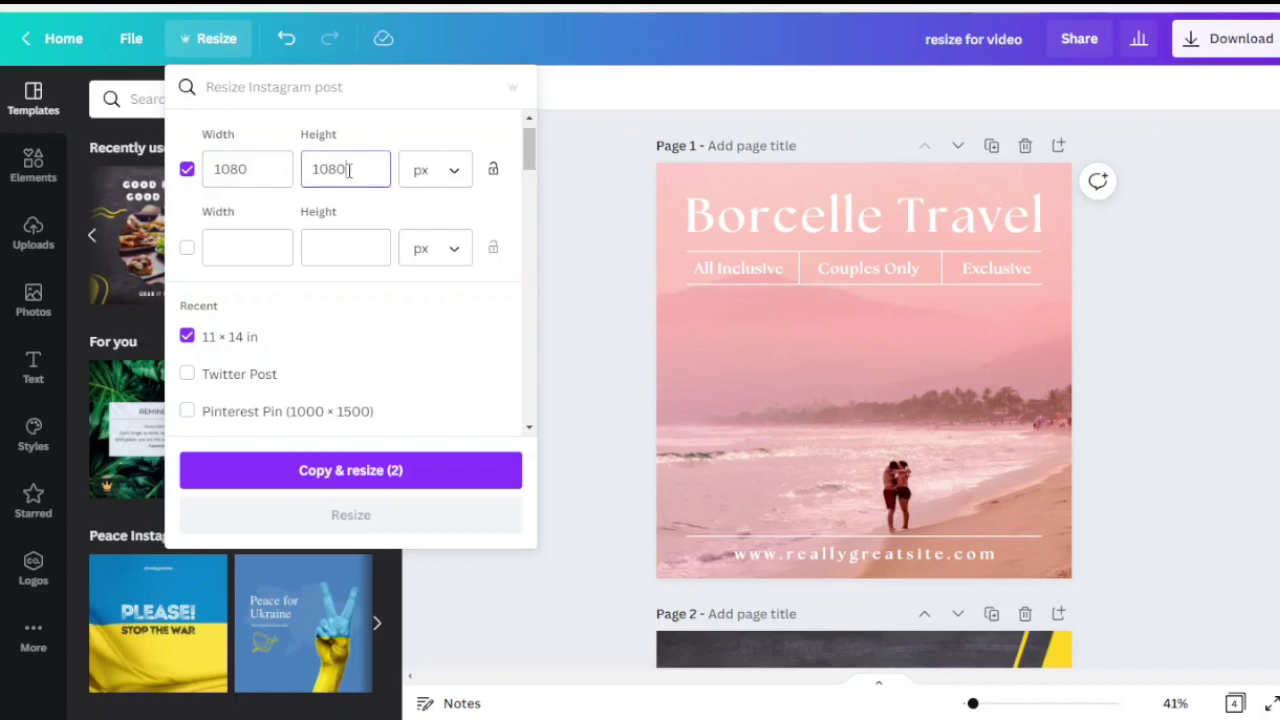
left_click(316, 170)
left_click(457, 174)
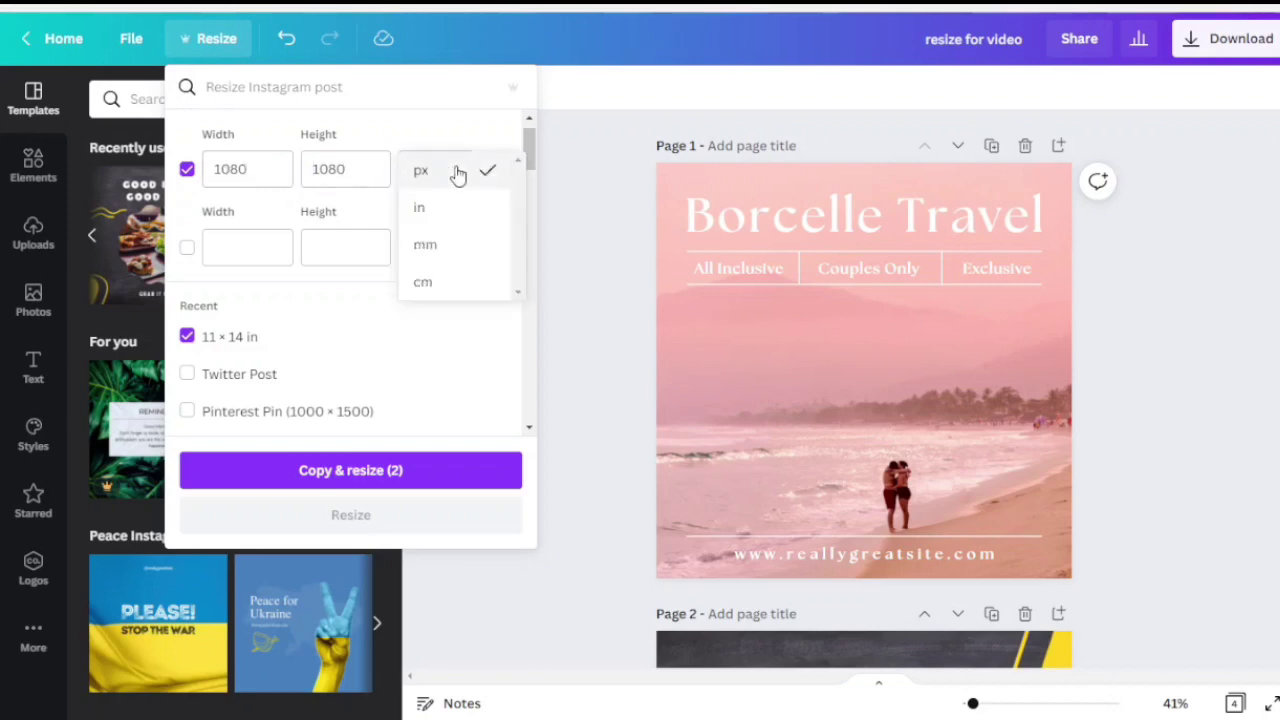
left_click(436, 213)
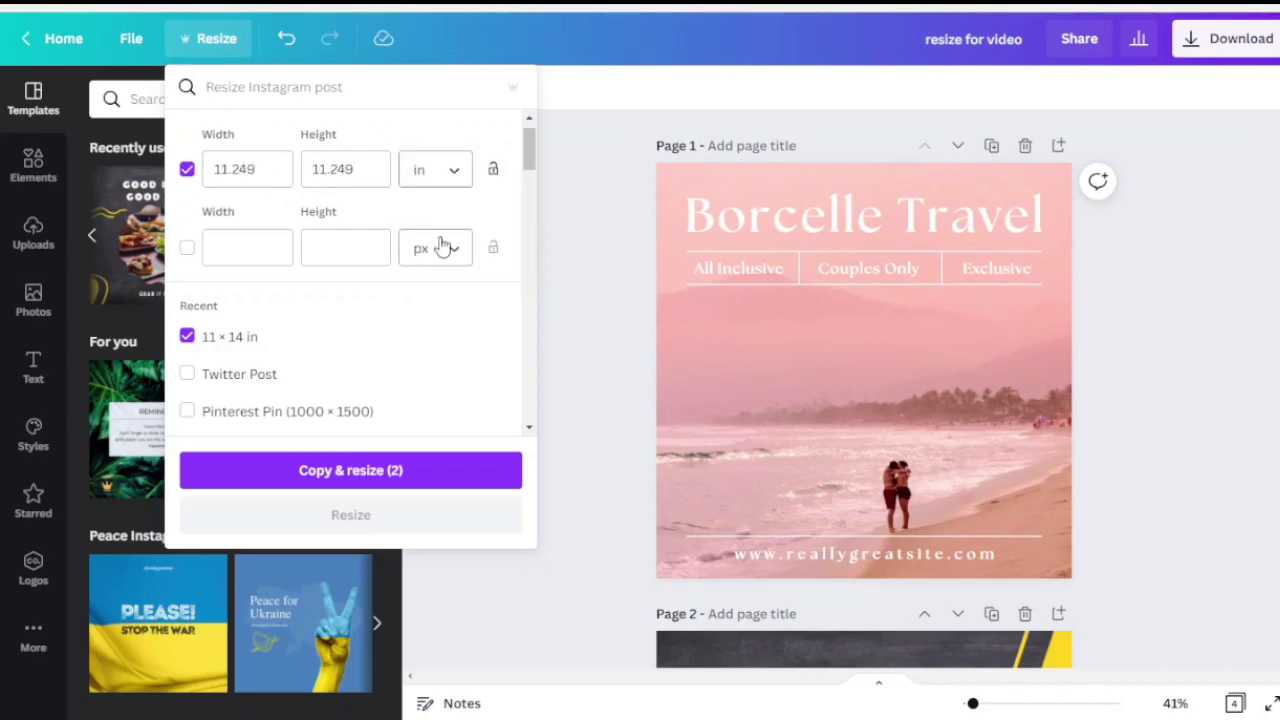
left_click(449, 171)
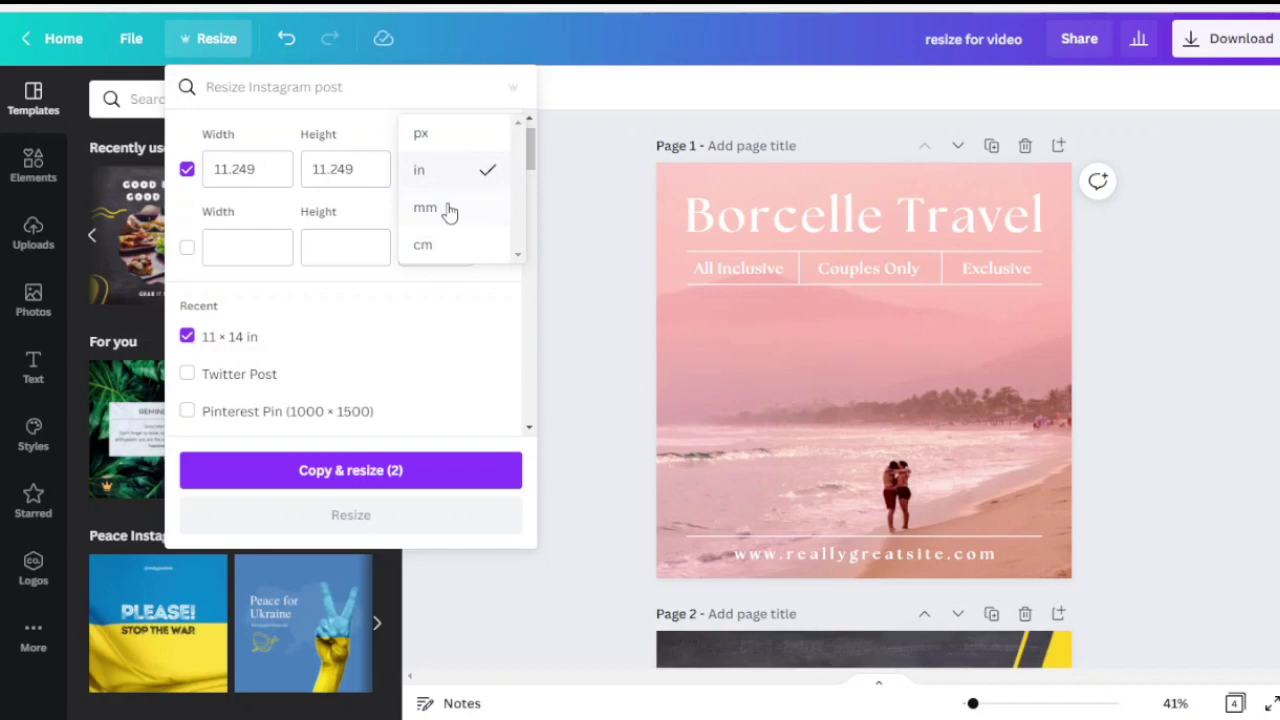
left_click(422, 133)
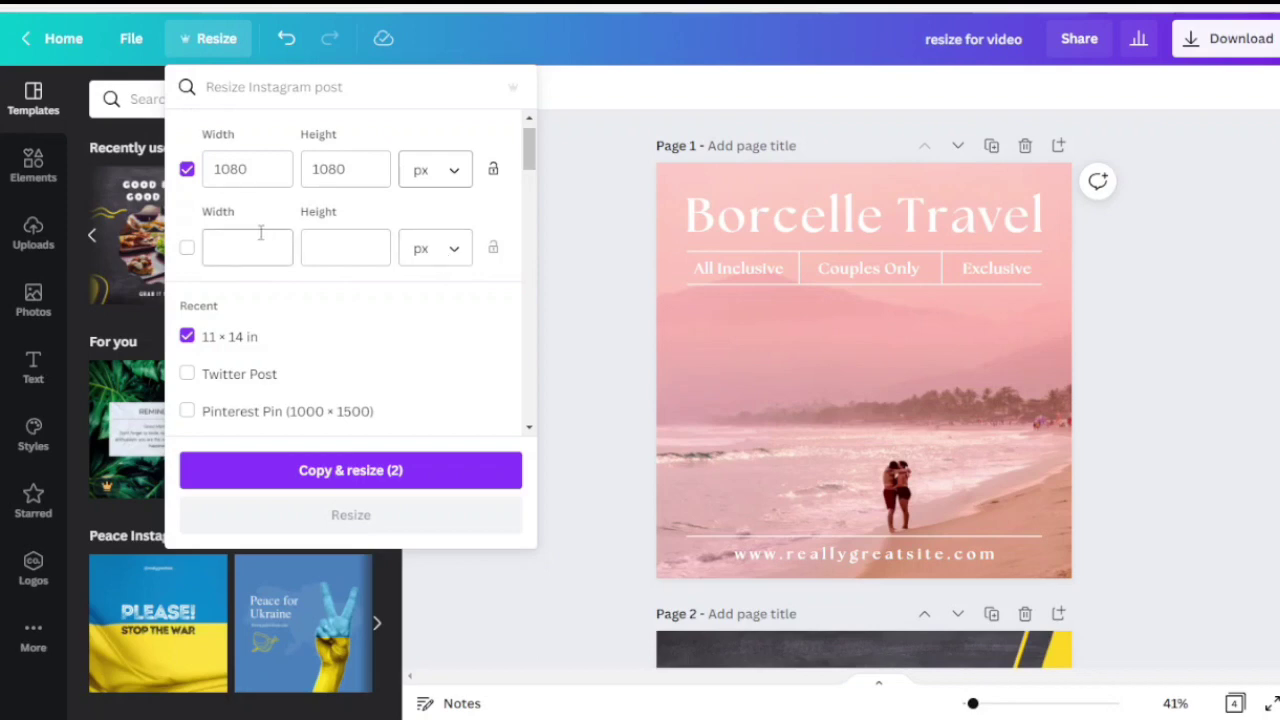
left_click(187, 171)
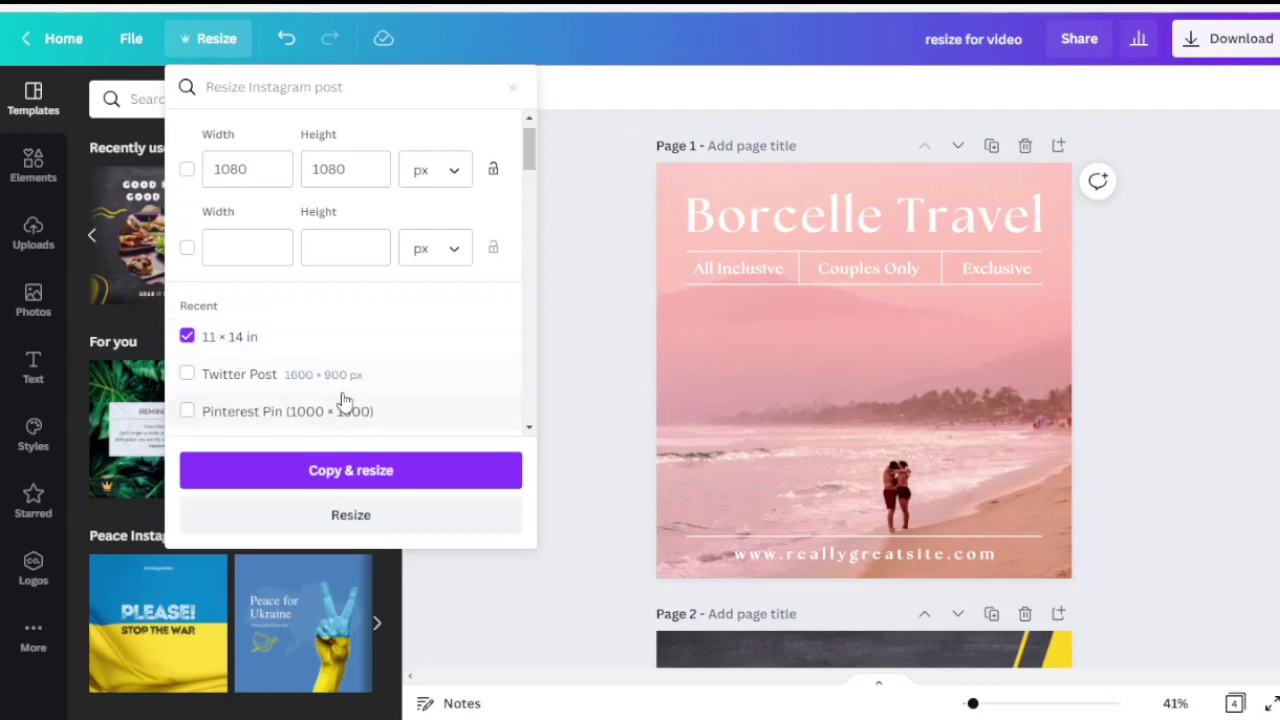
mouse_move(530, 157)
left_mouse_down()
mouse_move(535, 180)
mouse_move(532, 164)
left_mouse_up()
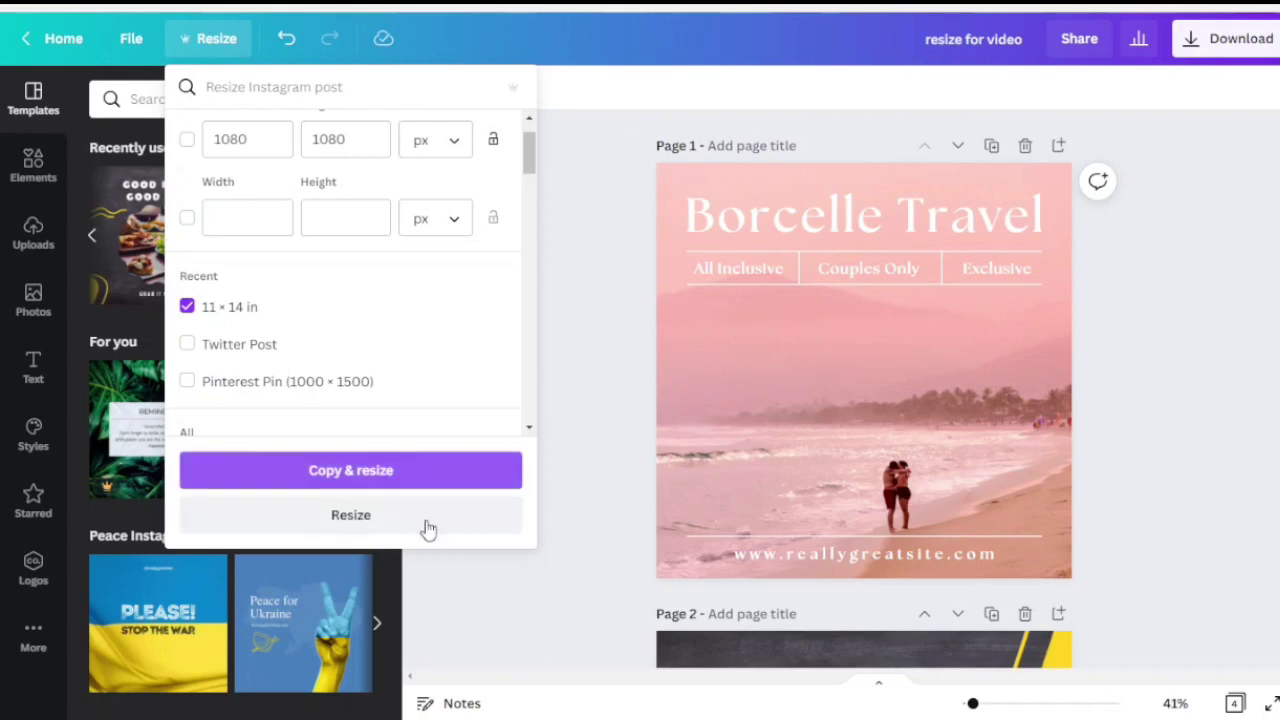
Make an 11 × 14 in copy of the design with Copy & resize
left_click(341, 483)
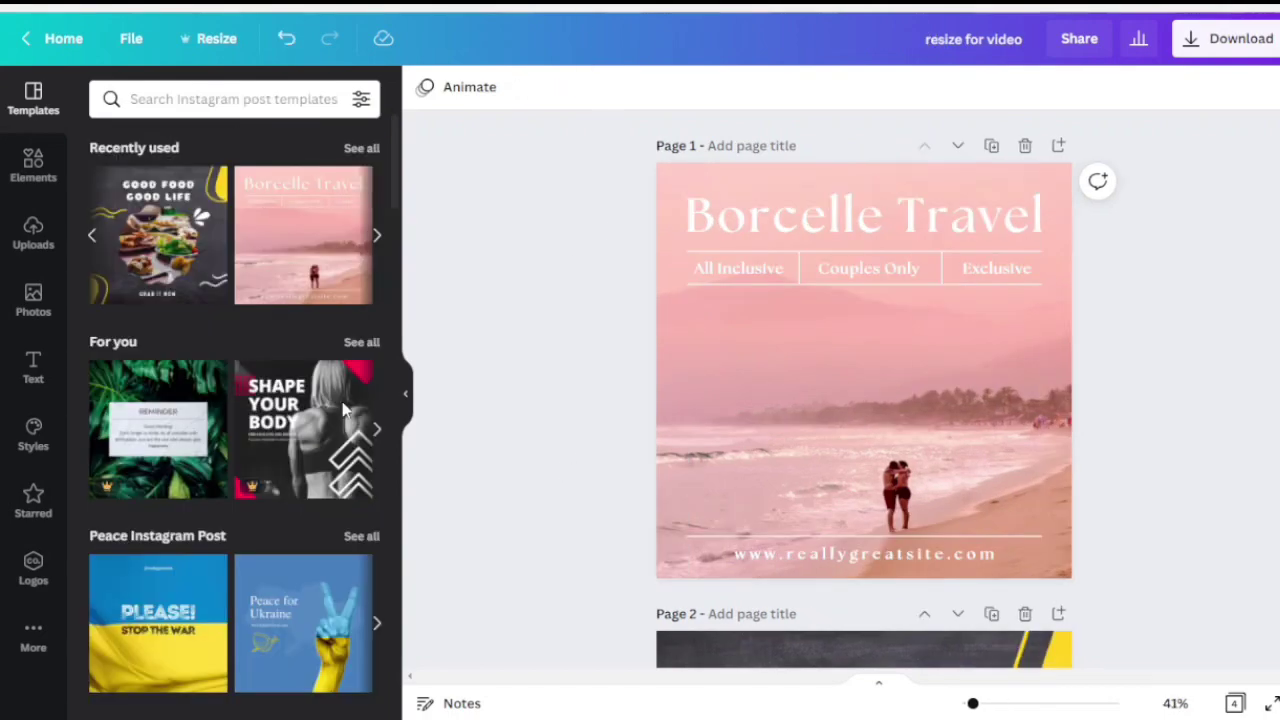
scroll(1090, 215, "down", 4)
scroll(1093, 225, "down", 8)
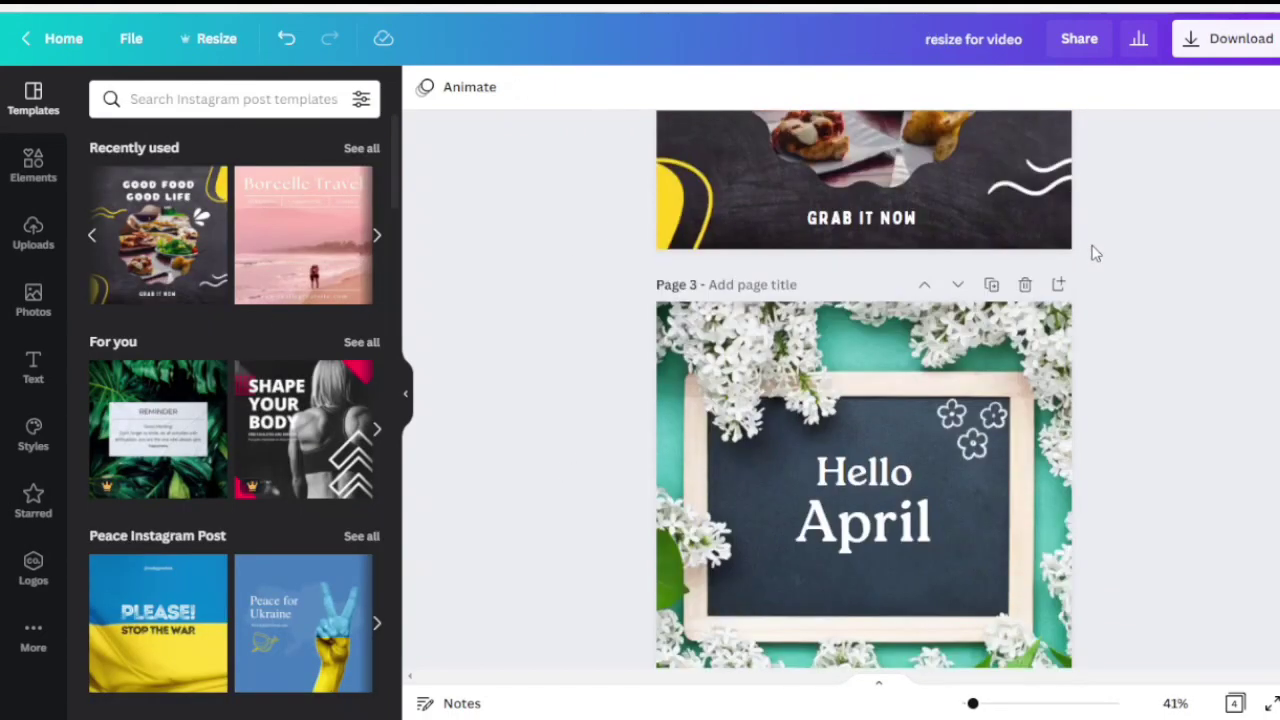
scroll(1117, 405, "up", 12)
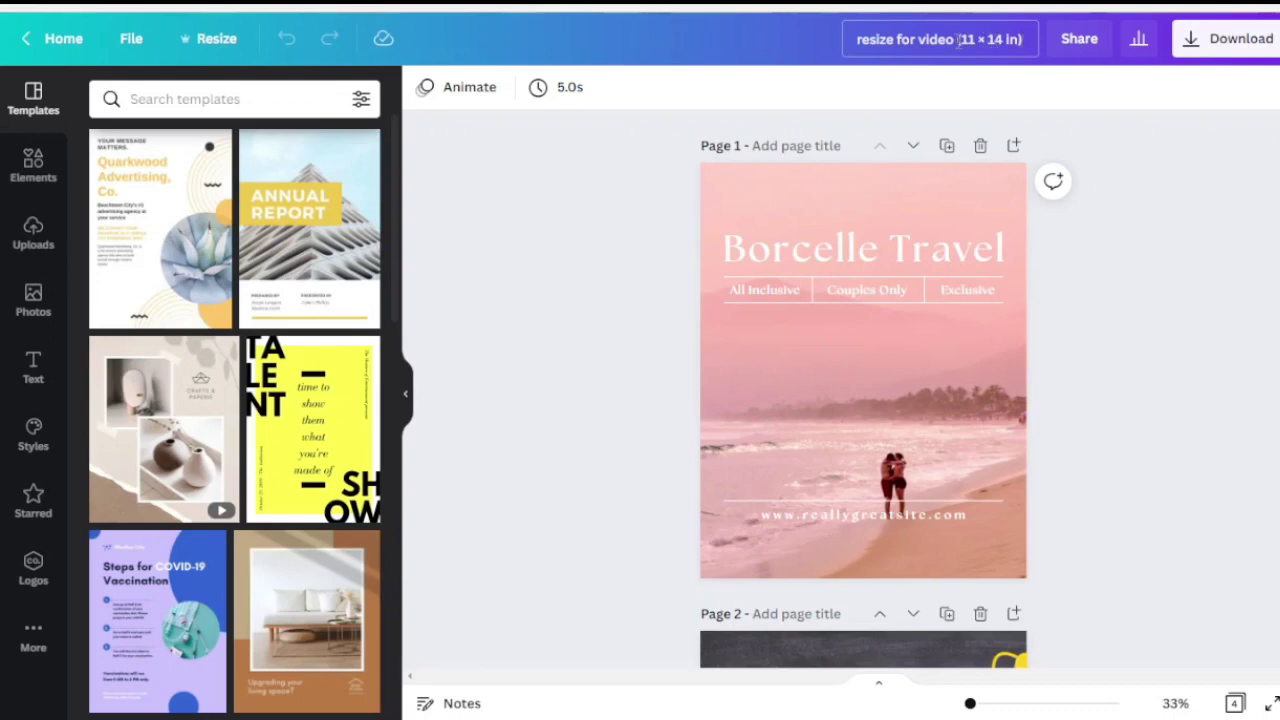
Check the copy's '(11 × 14 in)' title suffix and review its four portrait pages
left_click_drag(957, 40, 1027, 36)
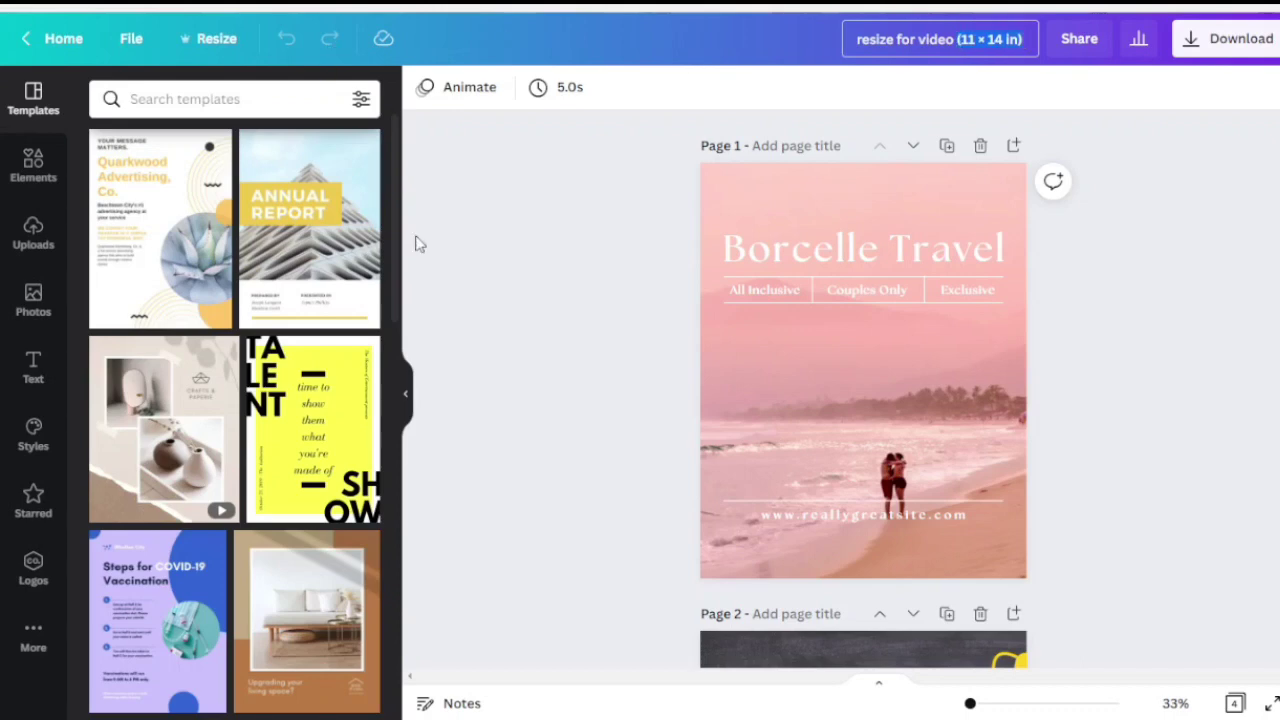
left_click(1116, 289)
scroll(1116, 289, "down", 10)
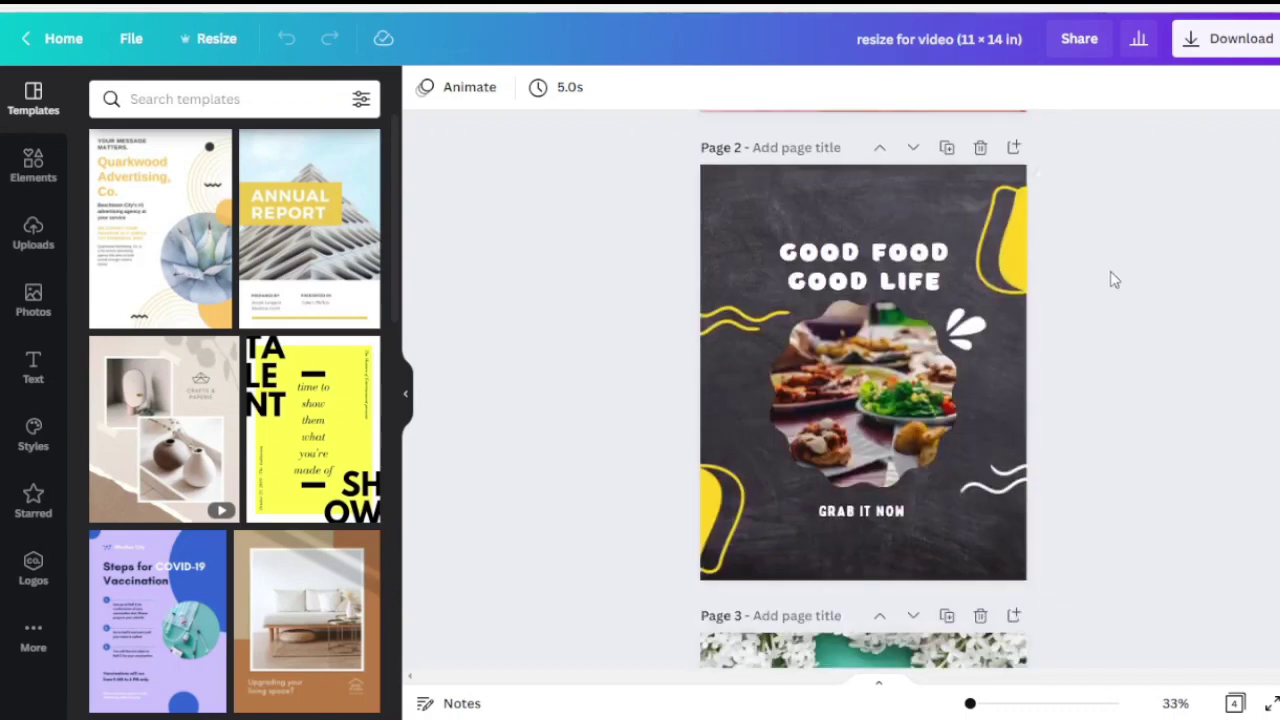
scroll(1118, 298, "down", 4)
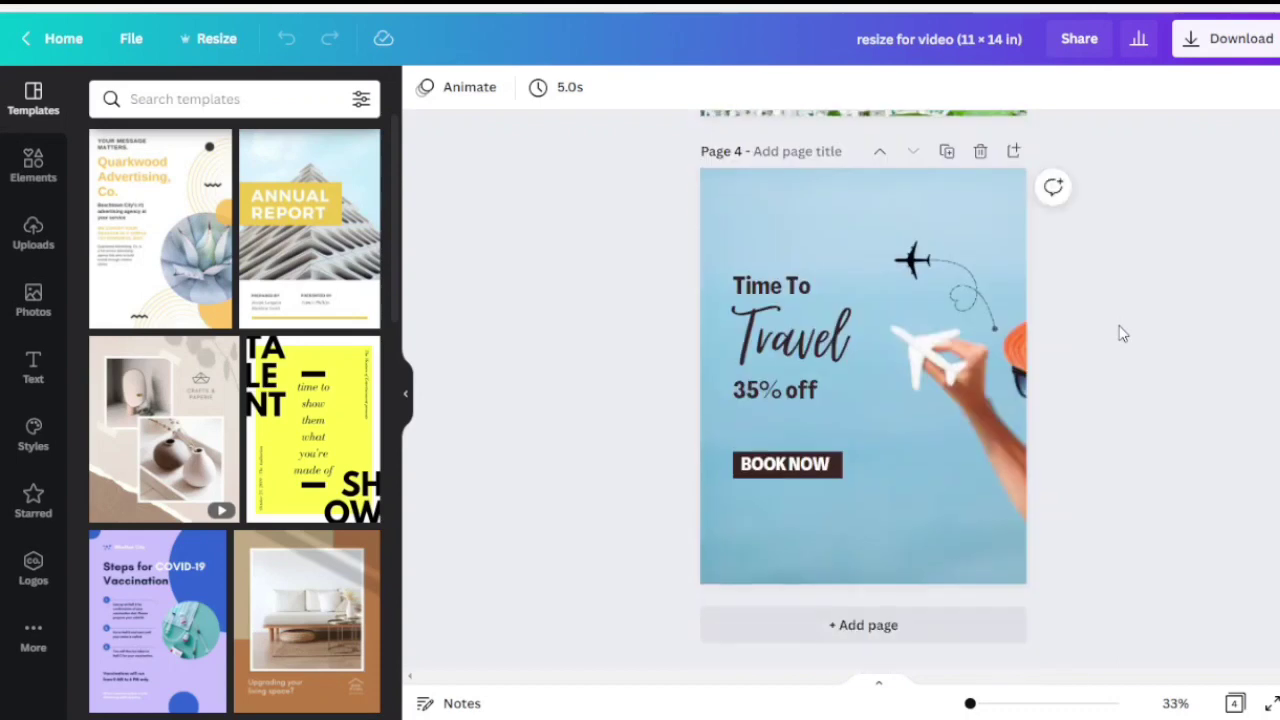
scroll(1074, 410, "up", 14)
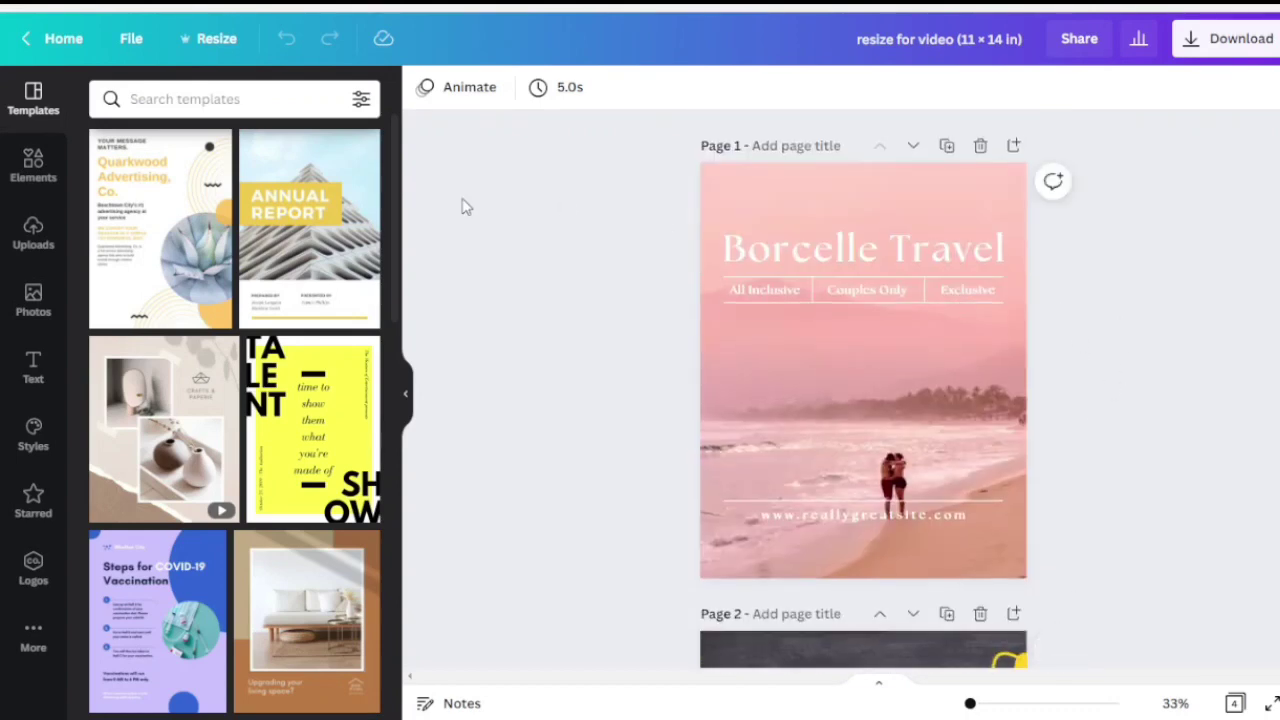
left_click(205, 48)
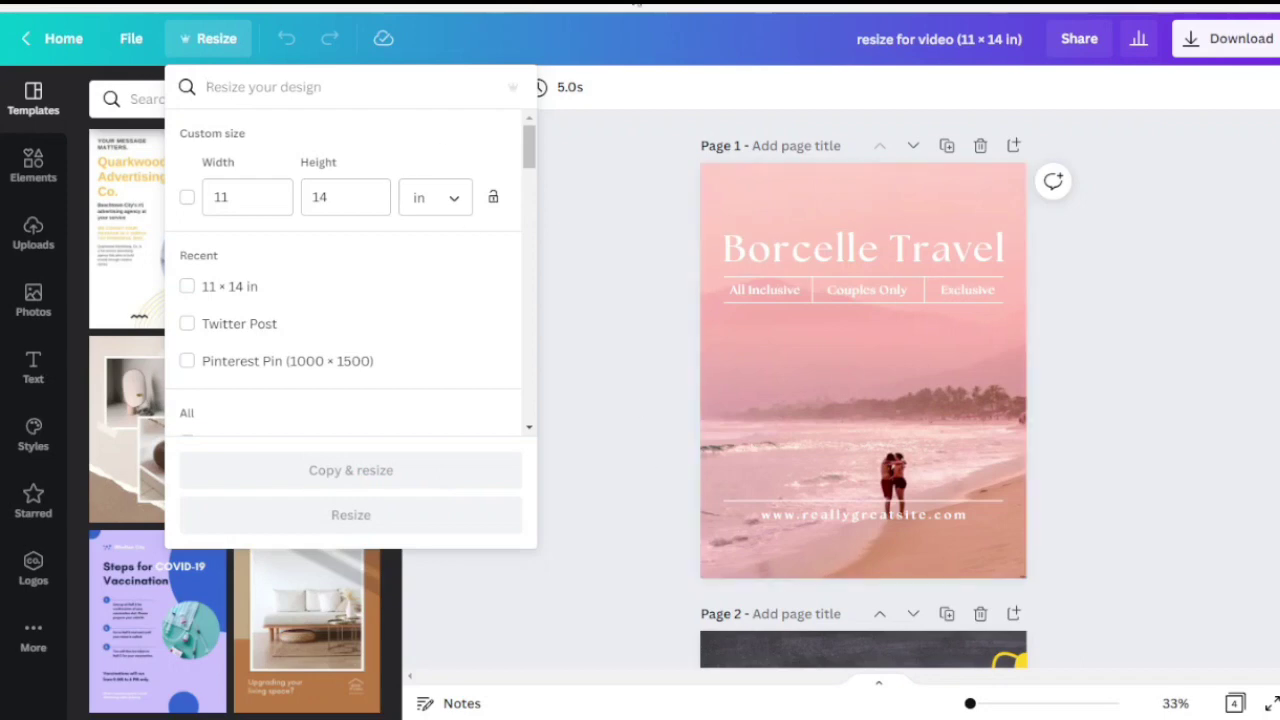
left_click(587, 218)
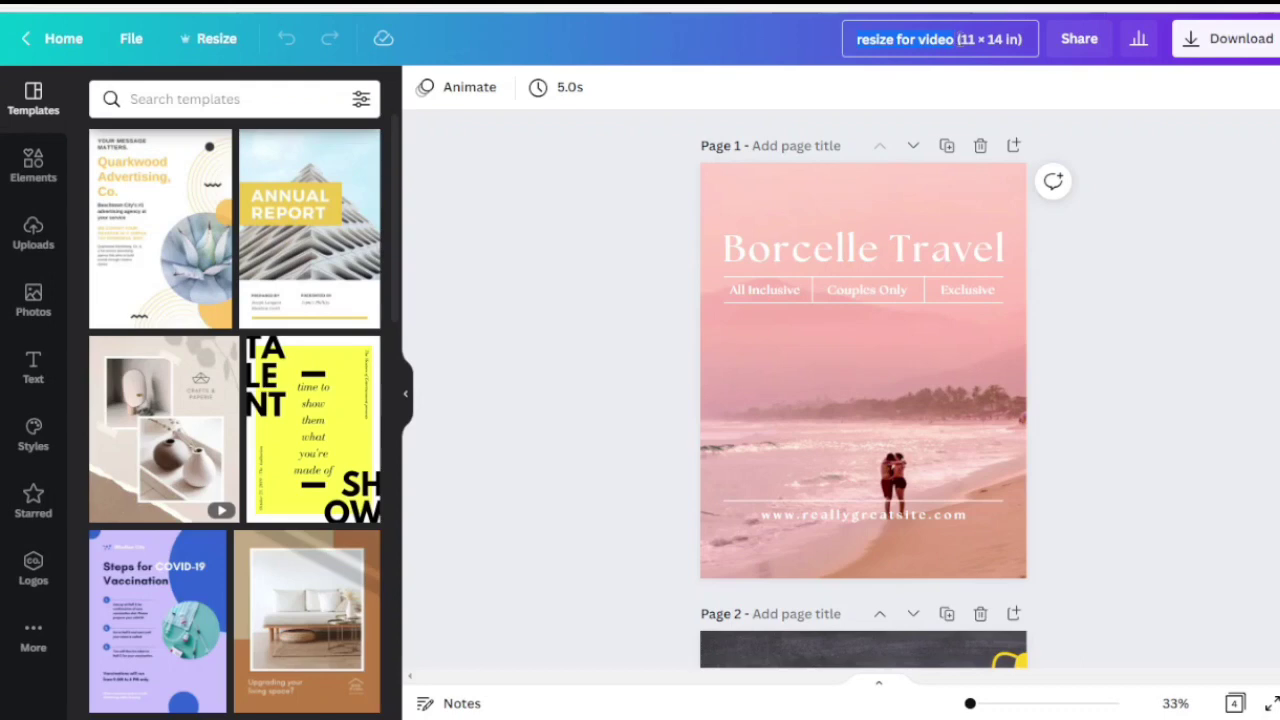
left_click_drag(957, 40, 1024, 40)
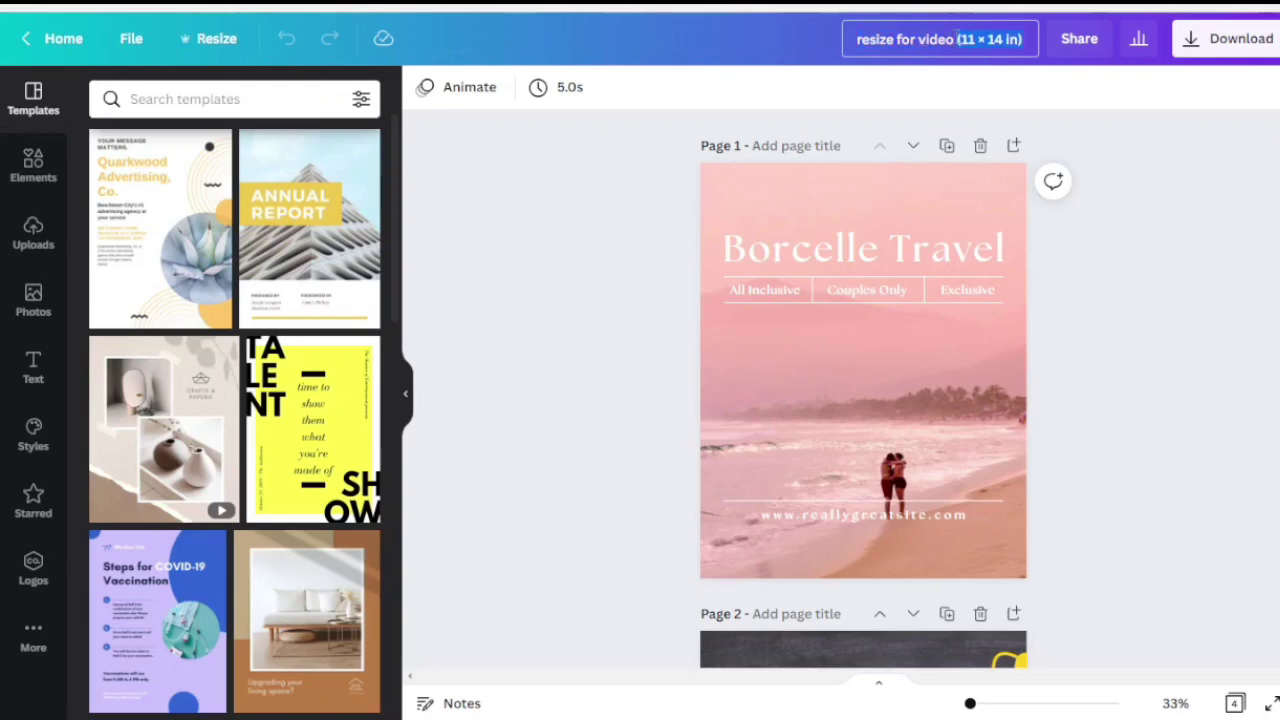